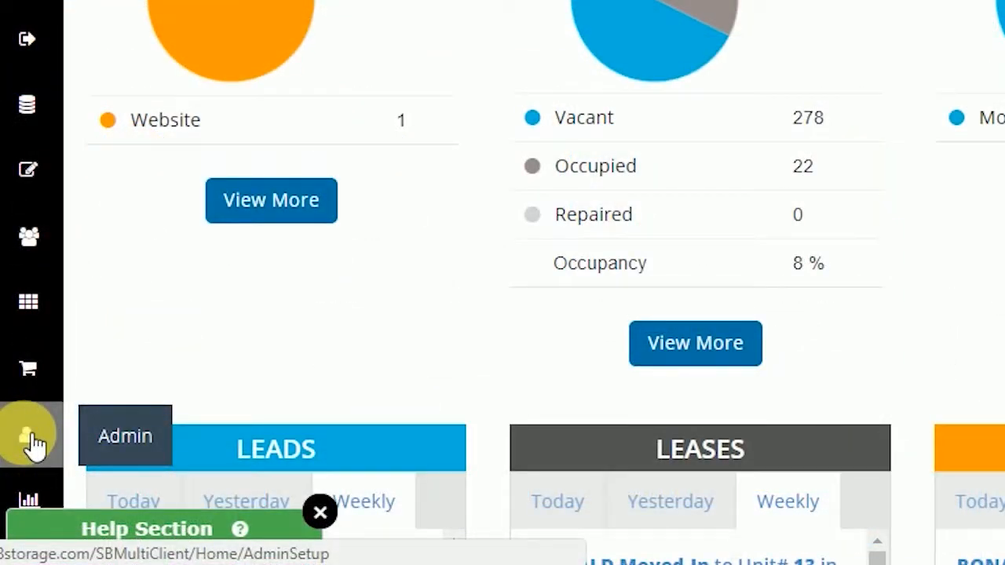
Step: Open a blank new product form in the merchandise section of the admin setup
{"action": "left_click", "coordinate": [33, 443]}
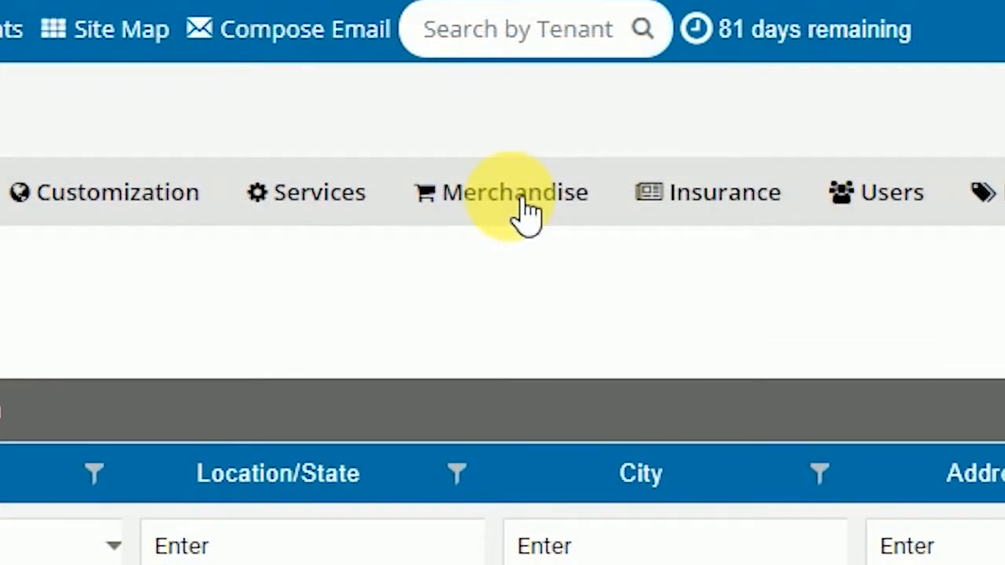
{"action": "left_click", "coordinate": [521, 200]}
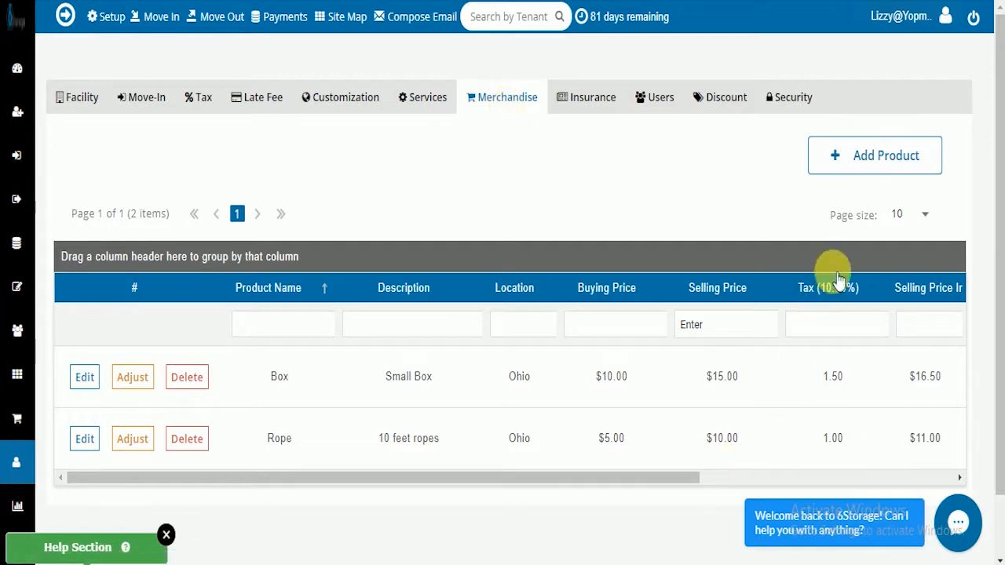
{"action": "left_click", "coordinate": [863, 156]}
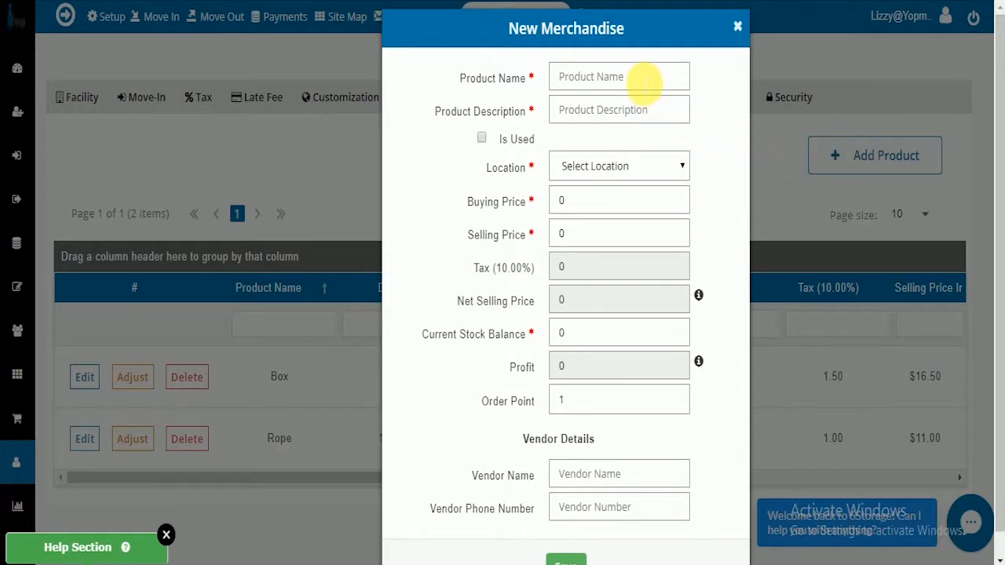
Step: Name the new product Lock, describe it as Padlock, and assign it to the Ohio location
{"action": "left_click", "coordinate": [642, 78]}
{"action": "type", "text": "Lock"}
{"action": "left_click", "coordinate": [644, 114]}
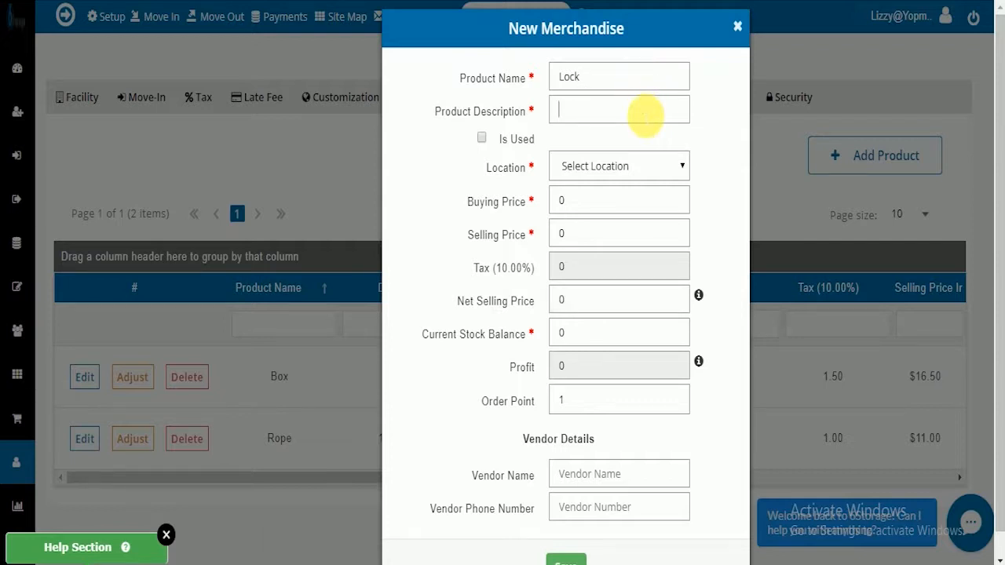
{"action": "type", "text": "Padlock"}
{"action": "left_click", "coordinate": [646, 167]}
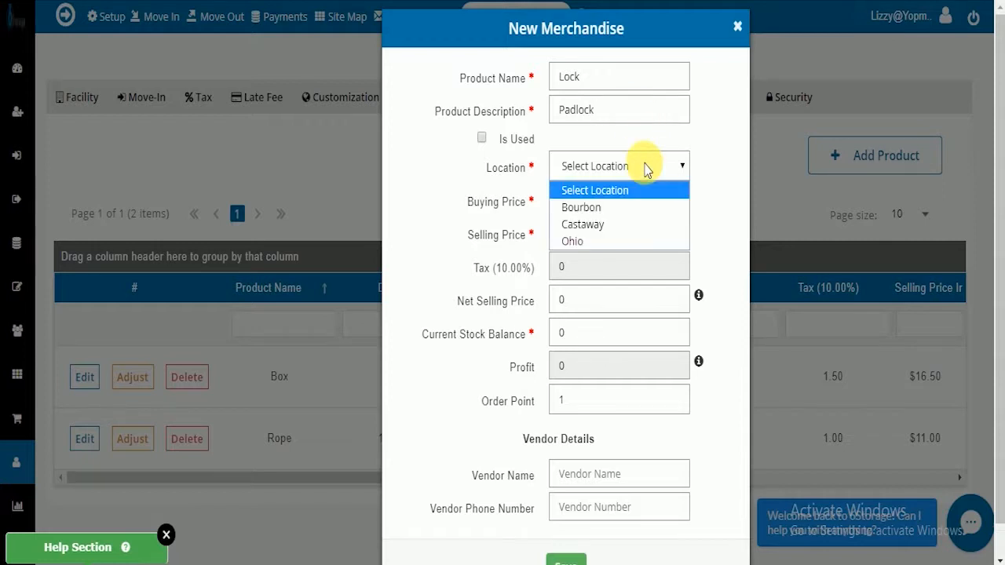
{"action": "left_click", "coordinate": [631, 240]}
Step: Set the product's buying price to 10 and its selling price to 20
{"action": "left_click", "coordinate": [611, 202]}
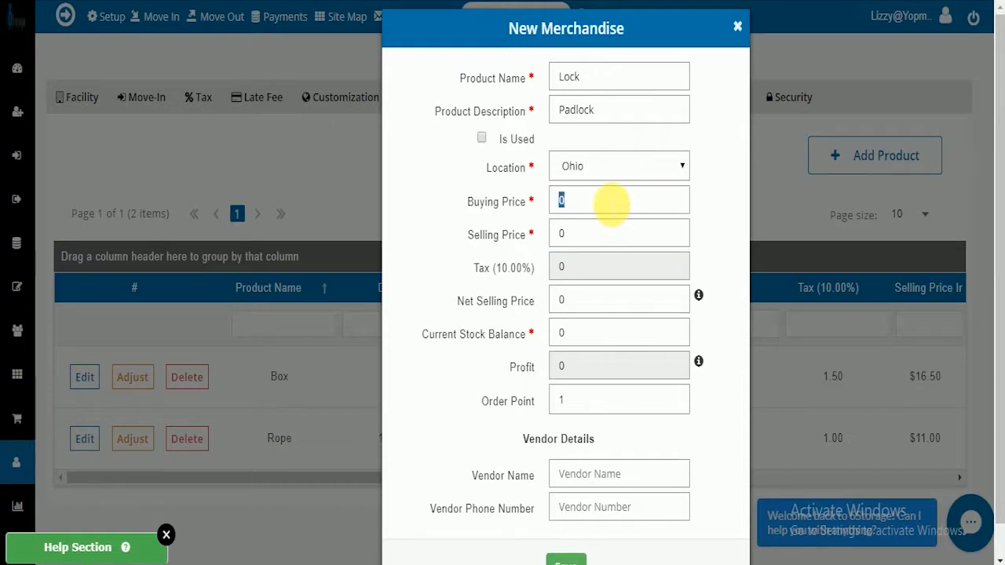
{"action": "type", "text": "10"}
{"action": "left_click", "coordinate": [610, 235]}
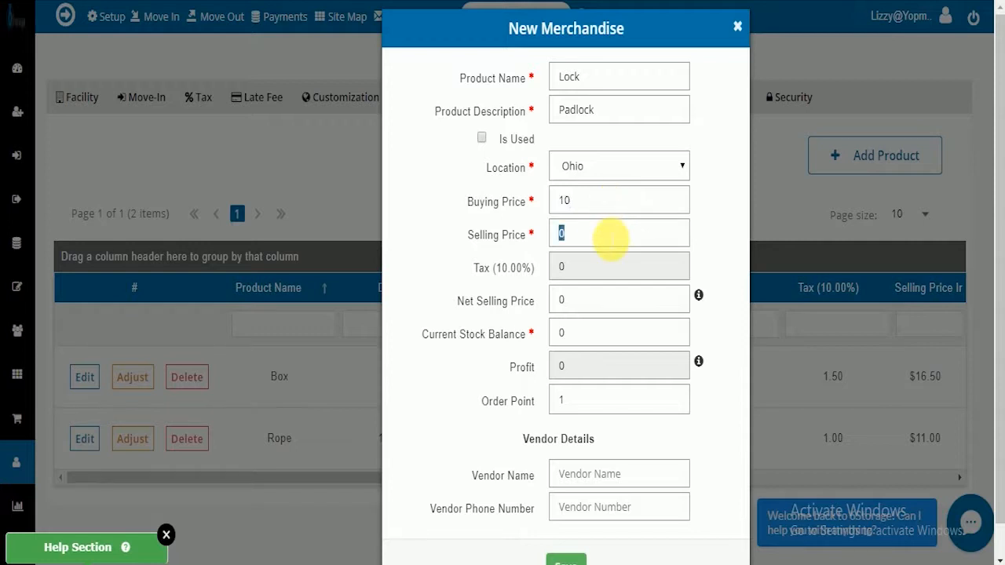
{"action": "type", "text": "20"}
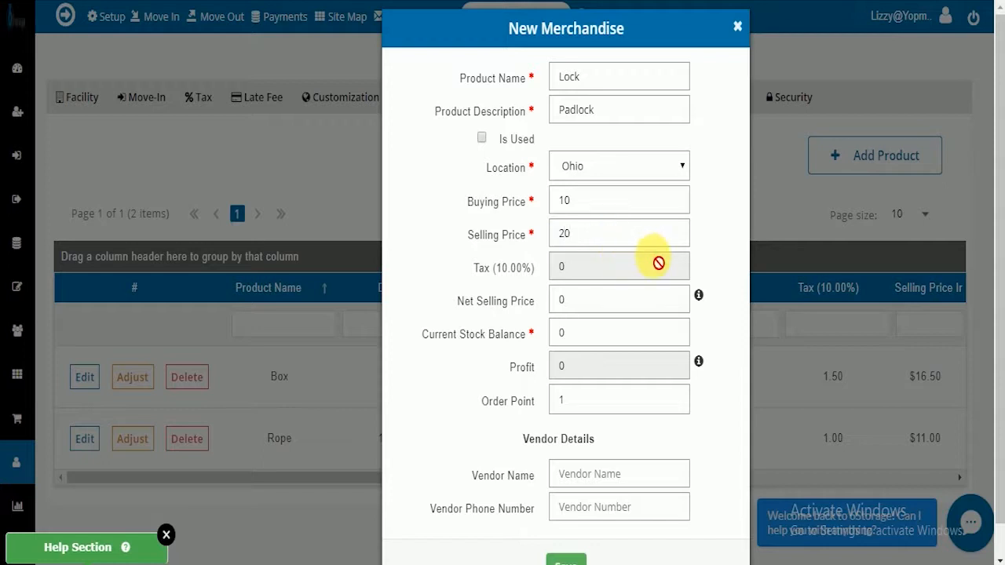
{"action": "left_click", "coordinate": [711, 273]}
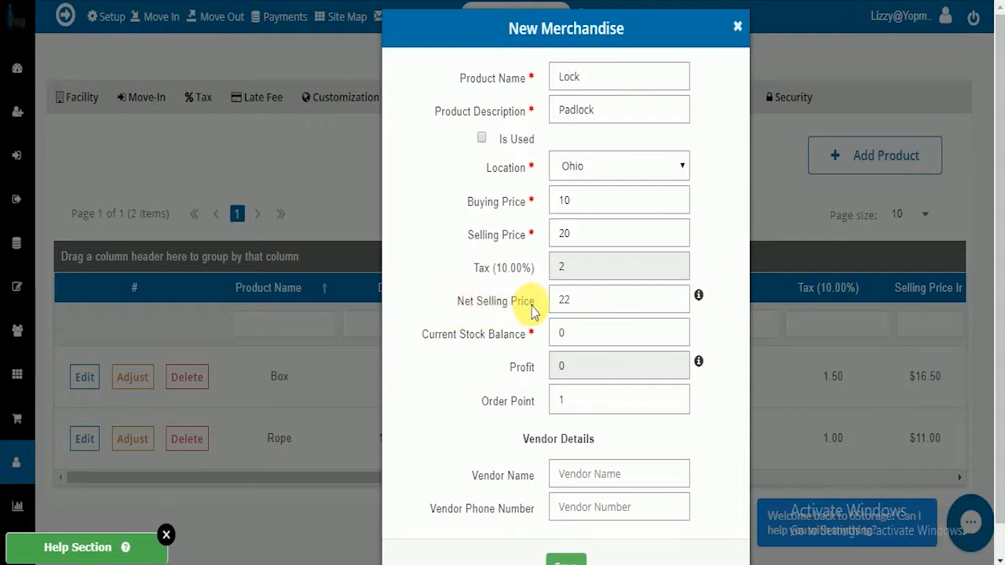
Step: Set the product's current stock balance to 10 and its order point to 2
{"action": "mouse_move", "coordinate": [699, 298]}
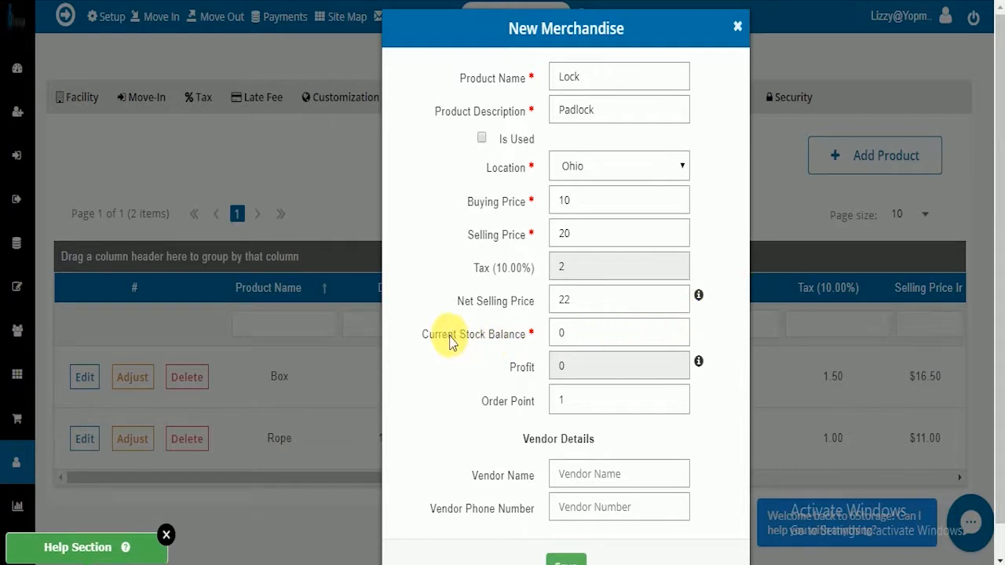
{"action": "double_click", "coordinate": [578, 338]}
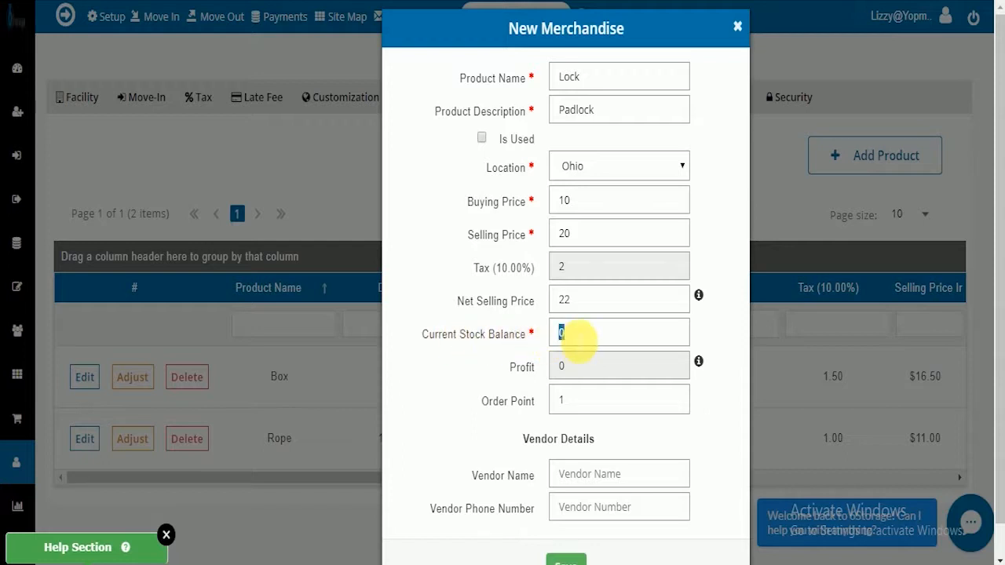
{"action": "type", "text": "10"}
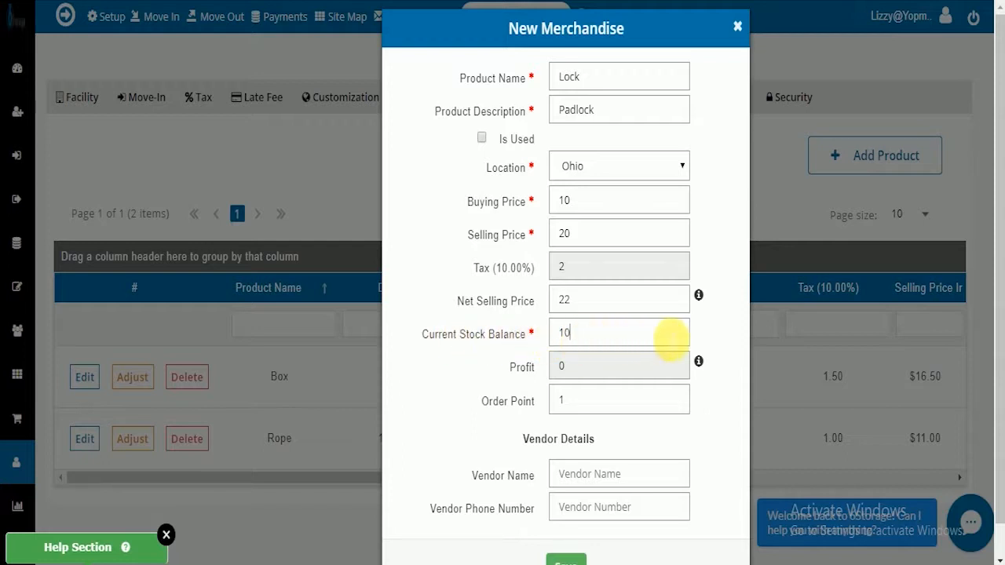
{"action": "left_click", "coordinate": [700, 335]}
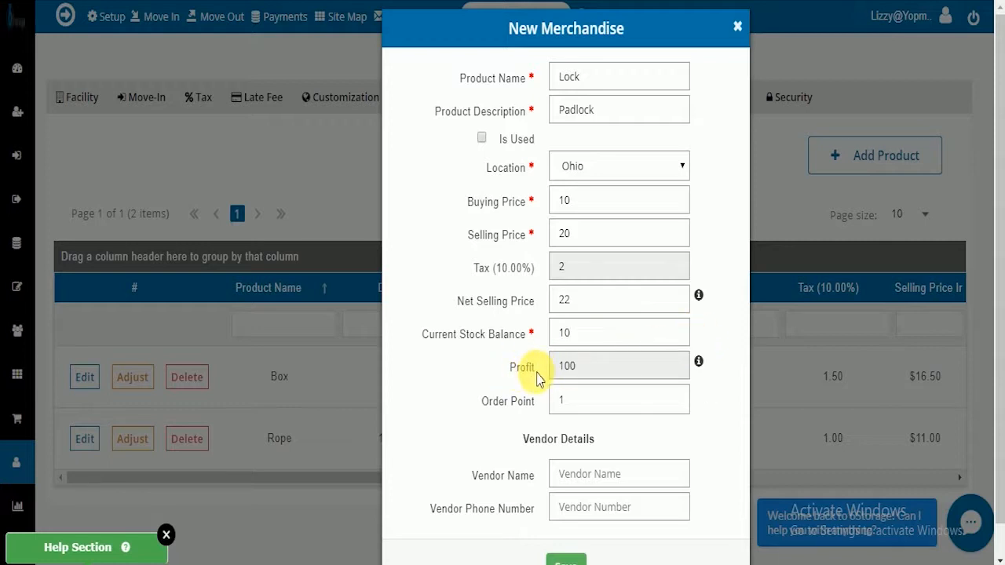
{"action": "mouse_move", "coordinate": [697, 365]}
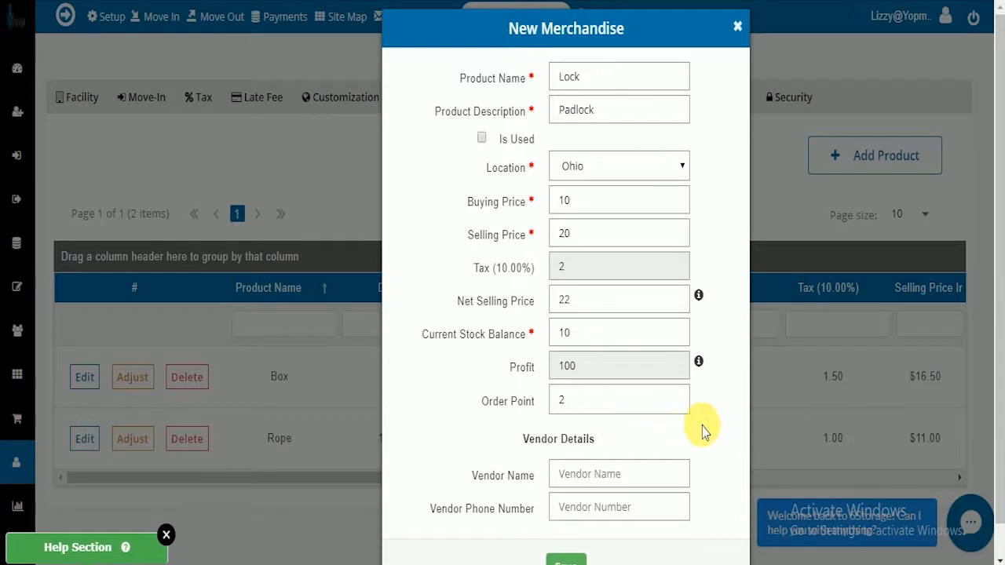
Step: Enter Simeon's Tools as the vendor name, fill in the vendor's phone number, and save the product
{"action": "scroll", "coordinate": [709, 436], "scroll_direction": "down", "scroll_amount": 1}
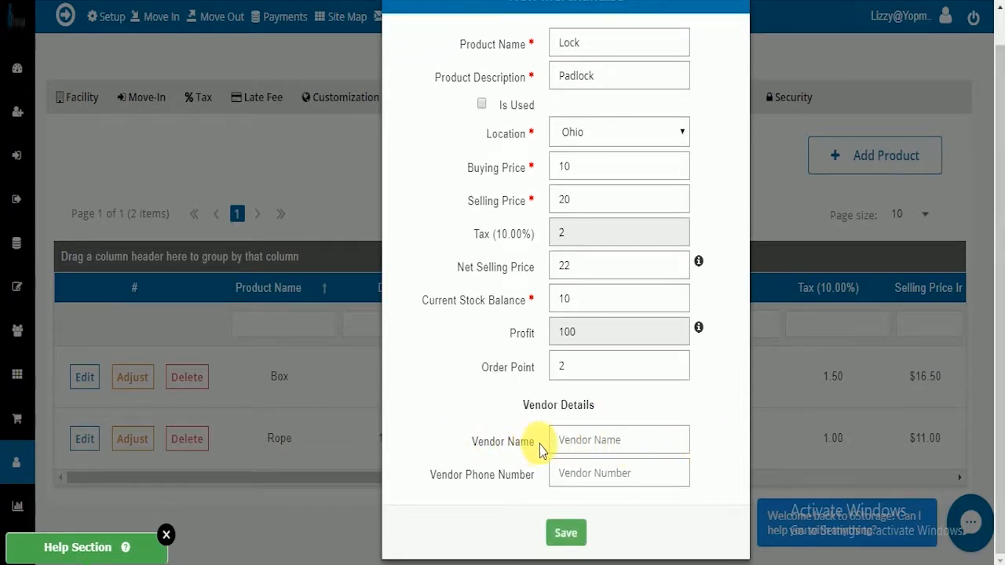
{"action": "left_click", "coordinate": [581, 442]}
{"action": "type", "text": "Simeon"}
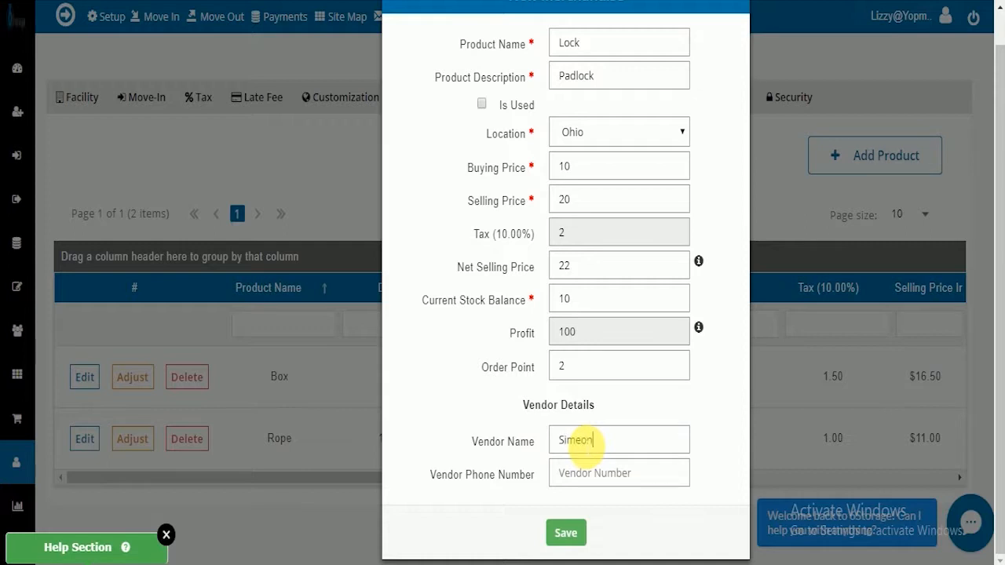
{"action": "type", "text": "'s Tools"}
{"action": "left_click", "coordinate": [588, 474]}
{"action": "type", "text": "123456789"}
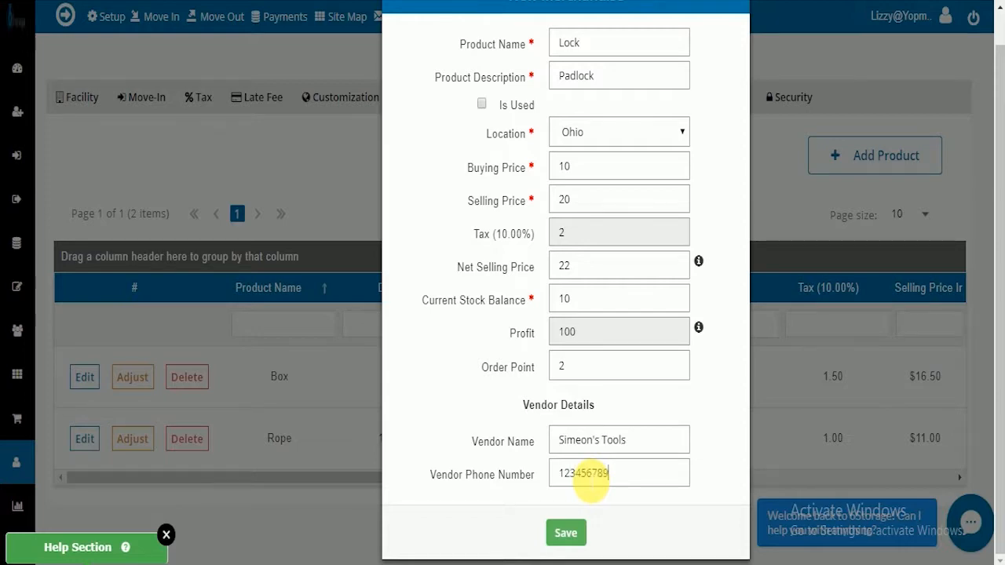
{"action": "left_click", "coordinate": [567, 533]}
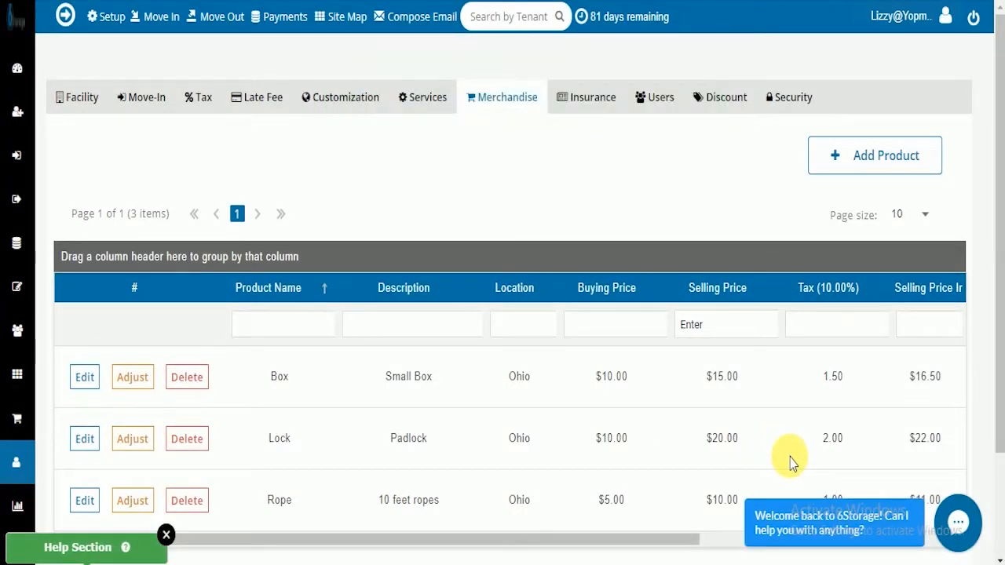
Step: Edit the Lock product to set its order point to 3 and update it
{"action": "scroll", "coordinate": [790, 459], "scroll_direction": "down", "scroll_amount": 2}
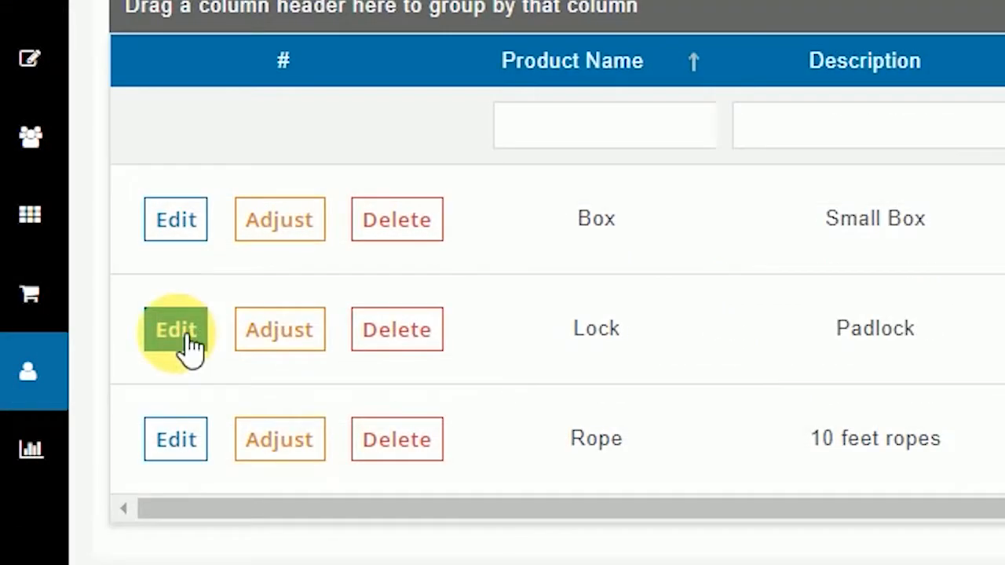
{"action": "left_click", "coordinate": [188, 337]}
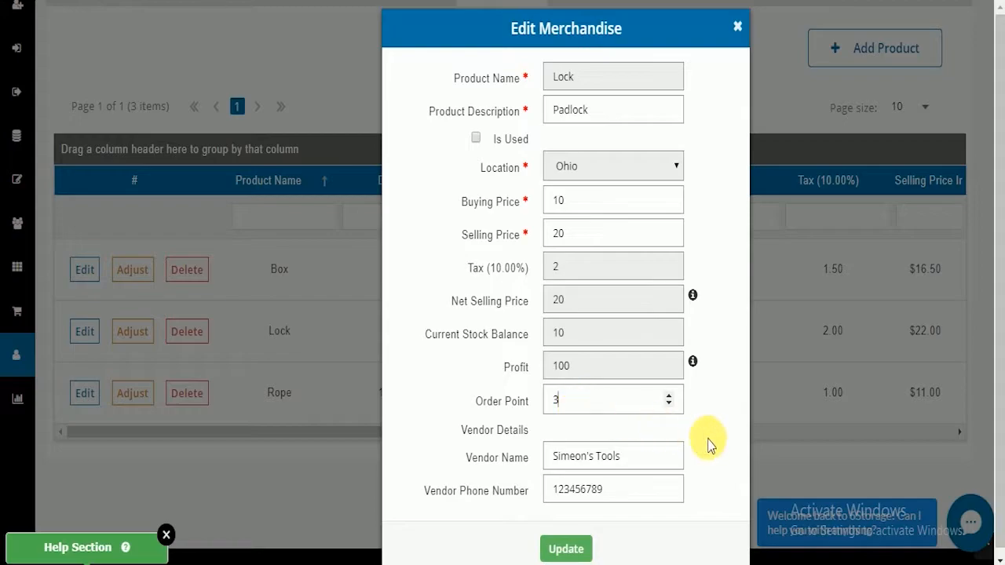
{"action": "scroll", "coordinate": [691, 455], "scroll_direction": "up", "scroll_amount": 1}
{"action": "left_click", "coordinate": [560, 547]}
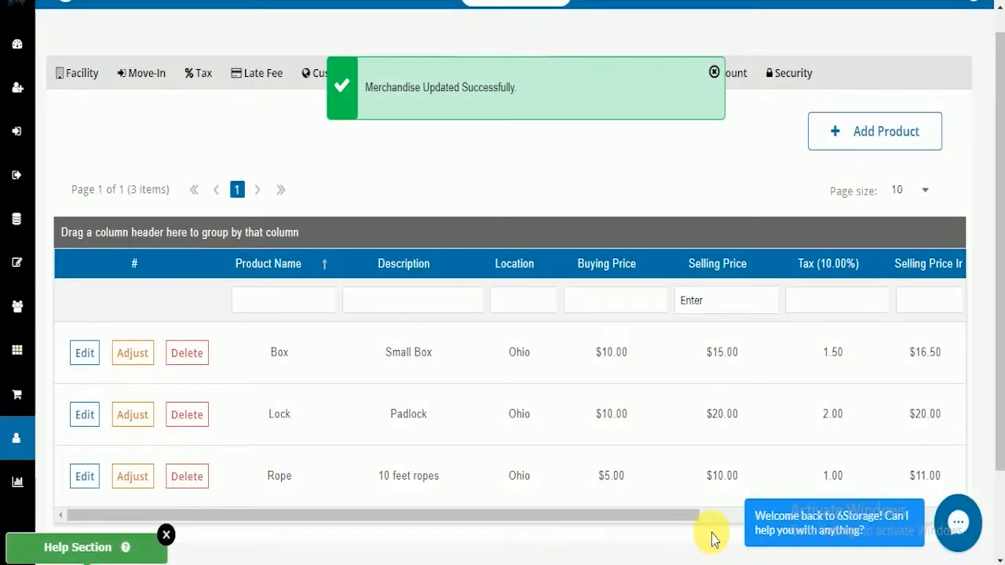
Step: Start a Received stock (+) adjustment for the Lock product with the remark "Adding more Stock"
{"action": "scroll", "coordinate": [711, 538], "scroll_direction": "down", "scroll_amount": 2}
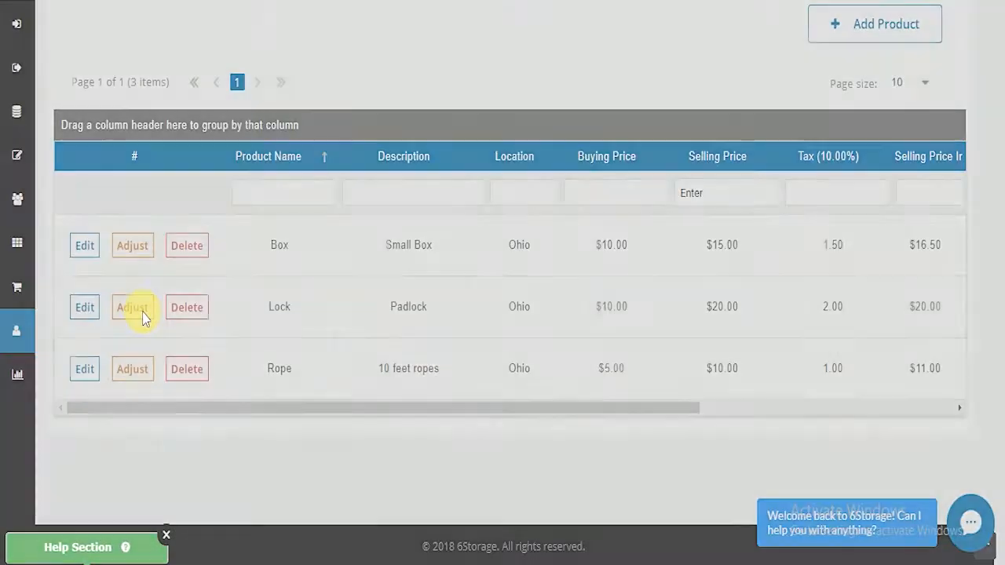
{"action": "left_click", "coordinate": [338, 333]}
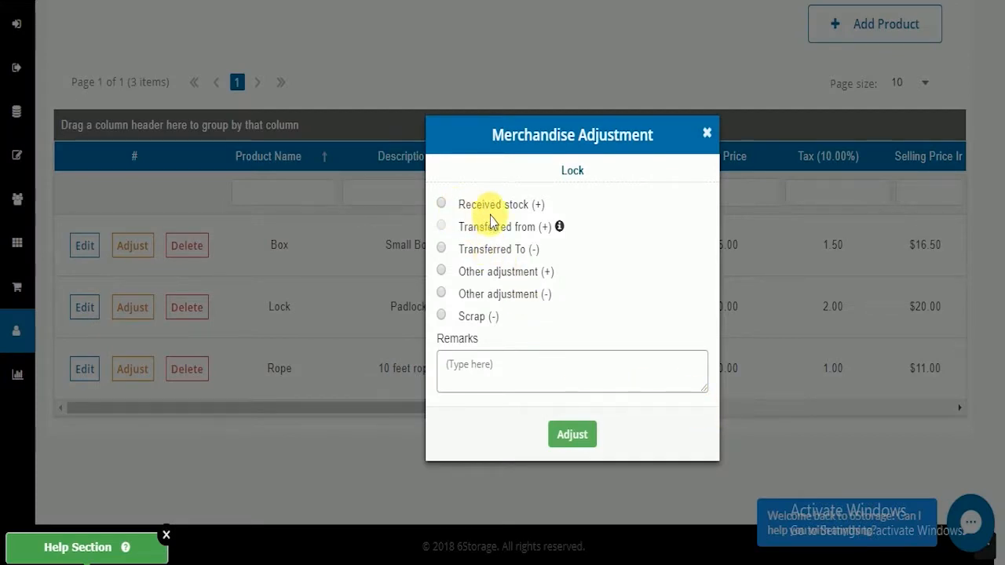
{"action": "left_click", "coordinate": [441, 203]}
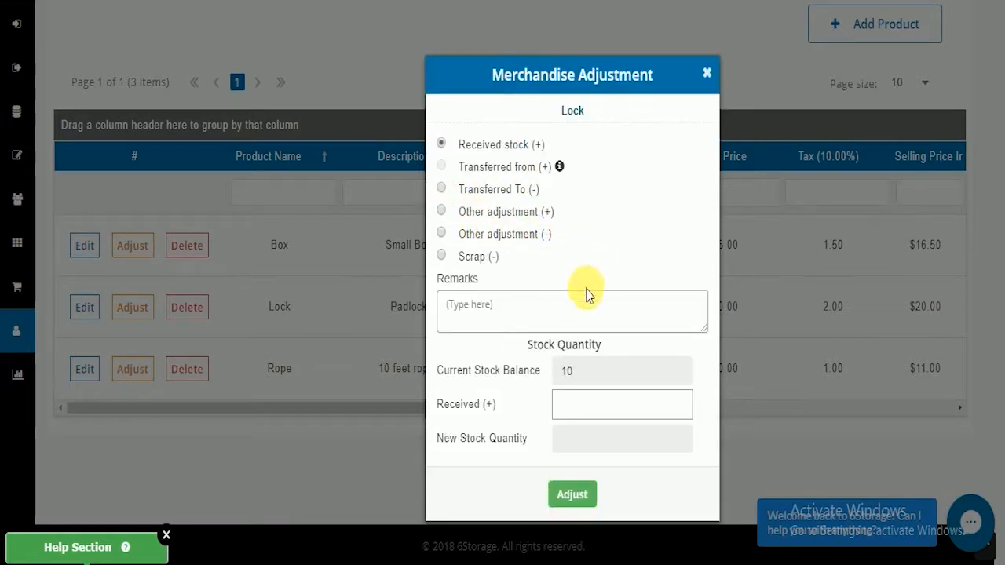
{"action": "left_click", "coordinate": [516, 312]}
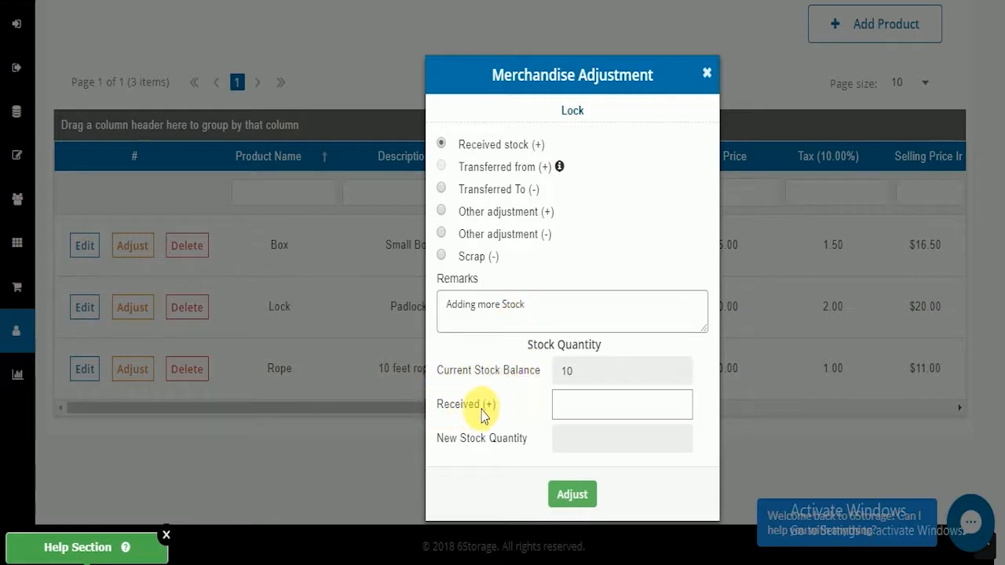
Step: Set the received quantity to 5, apply the adjustment, and check the Lock's current stock in the product table
{"action": "left_click", "coordinate": [578, 409]}
{"action": "type", "text": "5"}
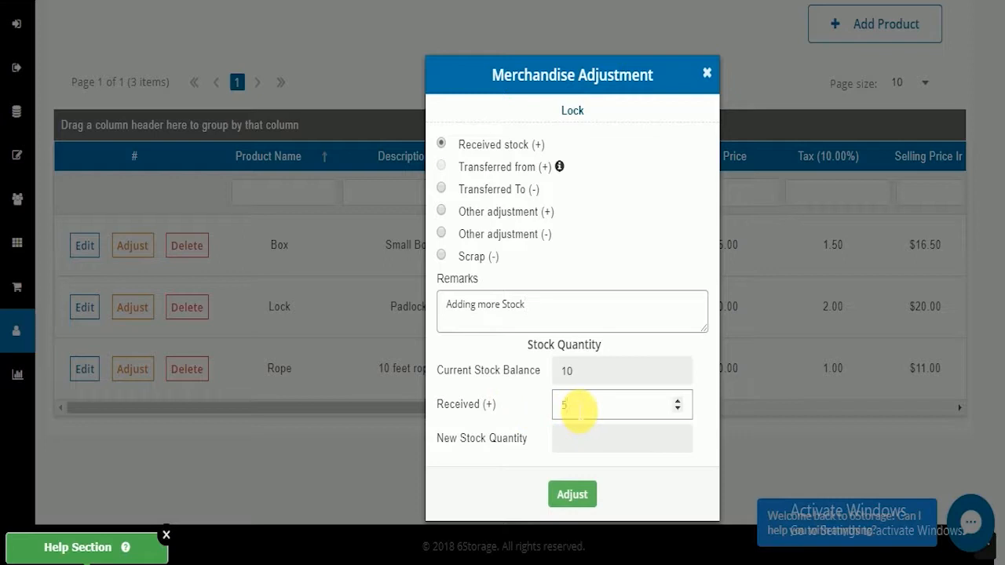
{"action": "left_click", "coordinate": [706, 405]}
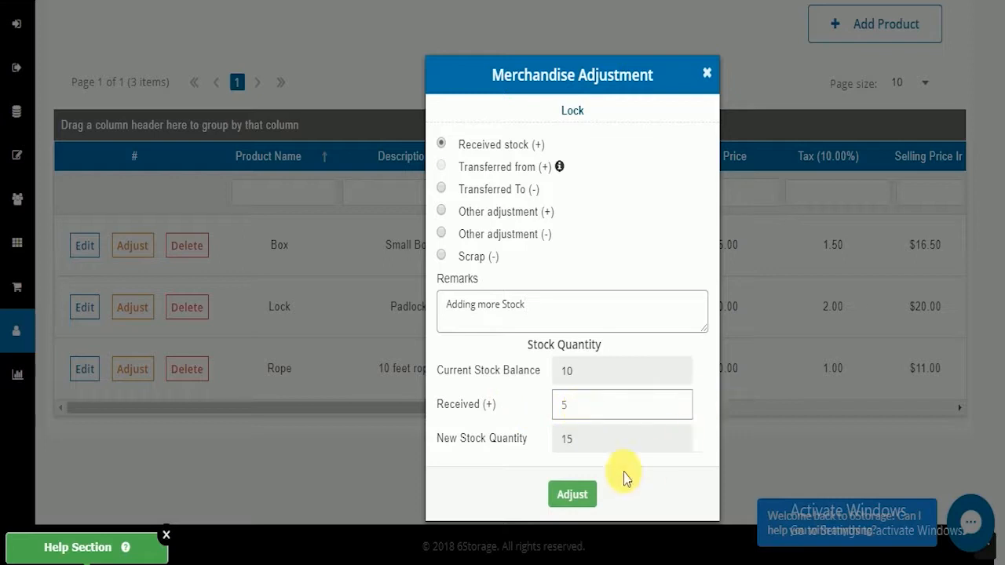
{"action": "left_click", "coordinate": [573, 495]}
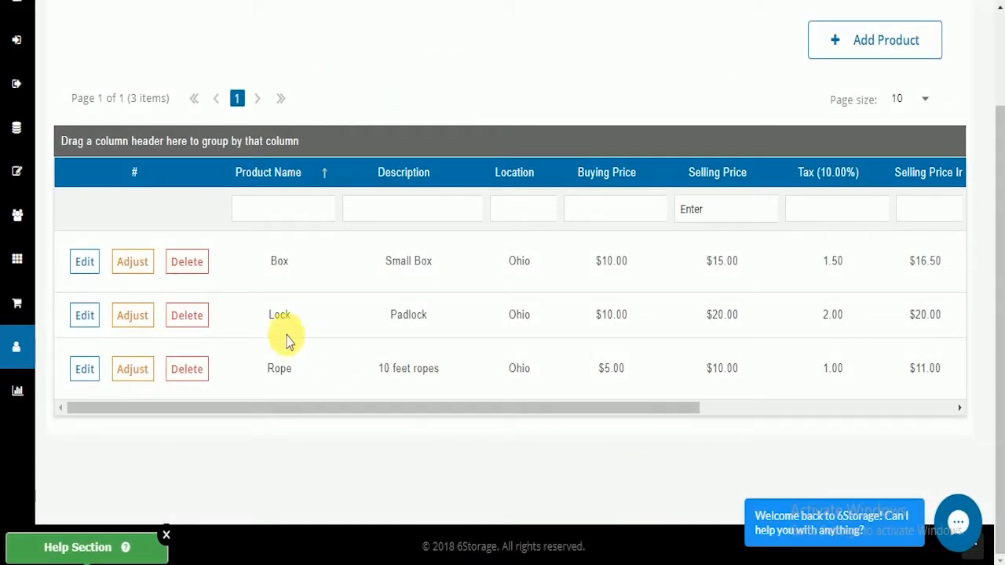
{"action": "left_click_drag", "start_coordinate": [498, 408], "coordinate": [726, 428]}
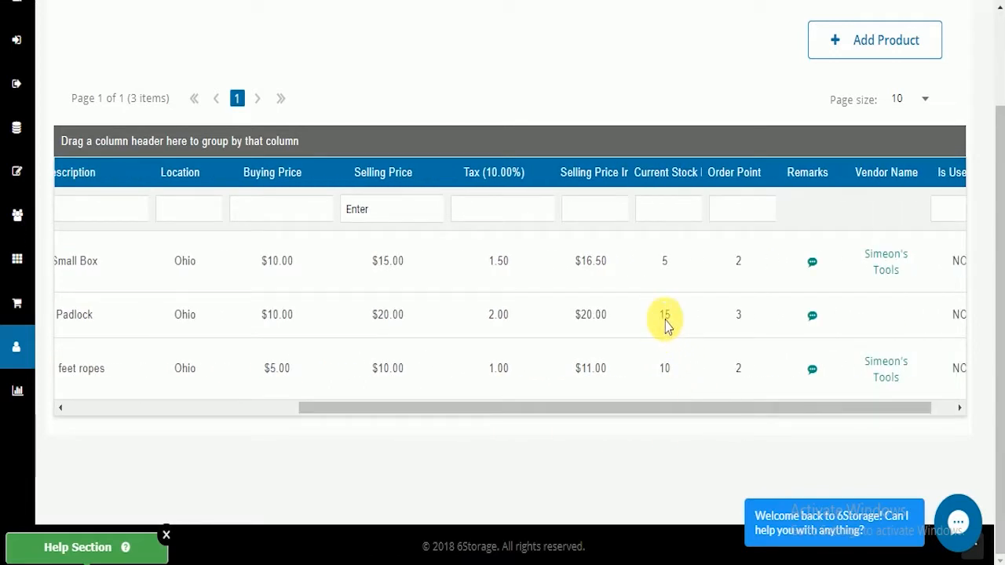
{"action": "left_click_drag", "start_coordinate": [749, 413], "coordinate": [511, 419]}
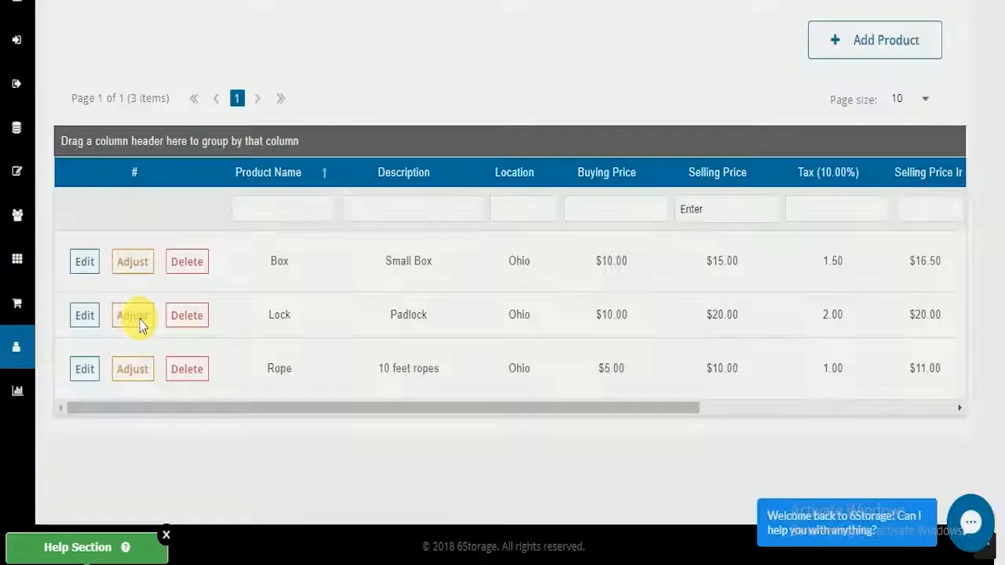
Step: Start a Scrap (-) adjustment for the Lock product with the remark "Removing Damaged Product"
{"action": "left_click", "coordinate": [297, 345]}
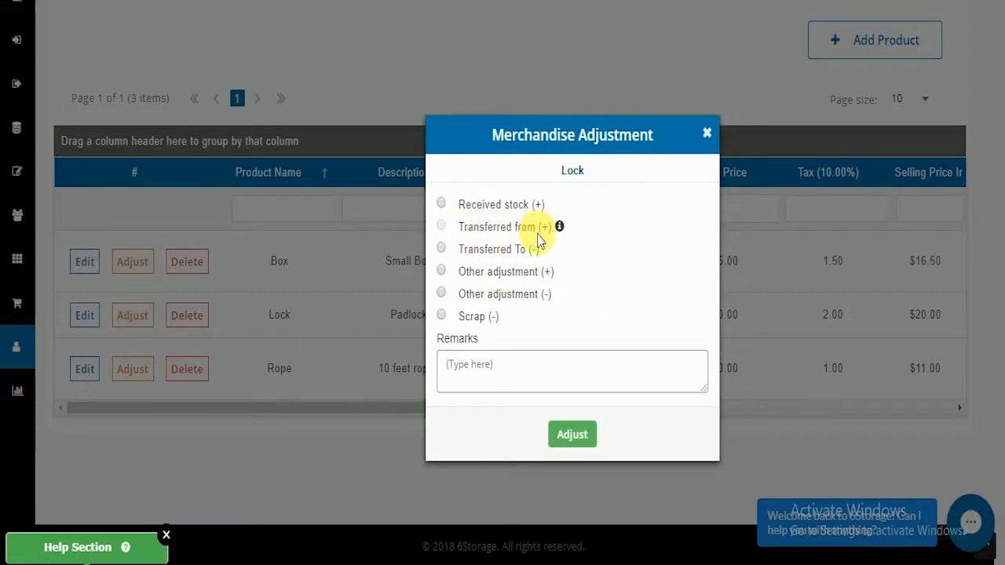
{"action": "mouse_move", "coordinate": [559, 228]}
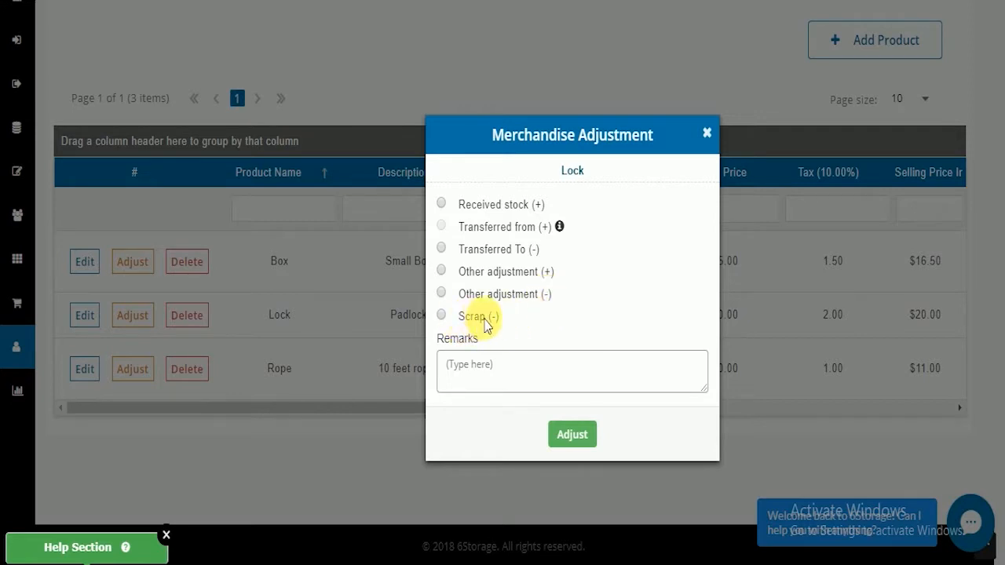
{"action": "left_click", "coordinate": [442, 315]}
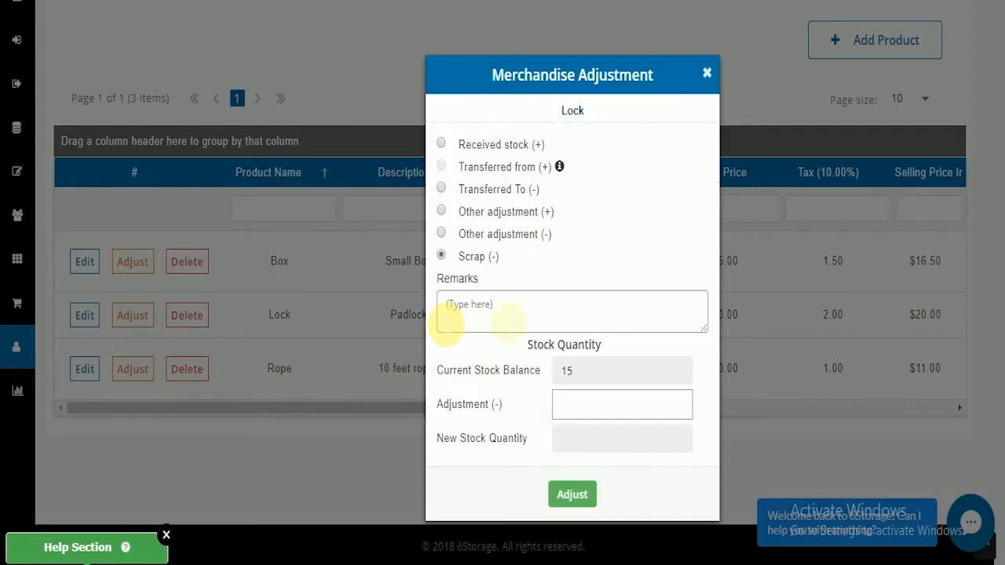
{"action": "left_click", "coordinate": [513, 314]}
{"action": "type", "text": "Removing Damaged Product"}
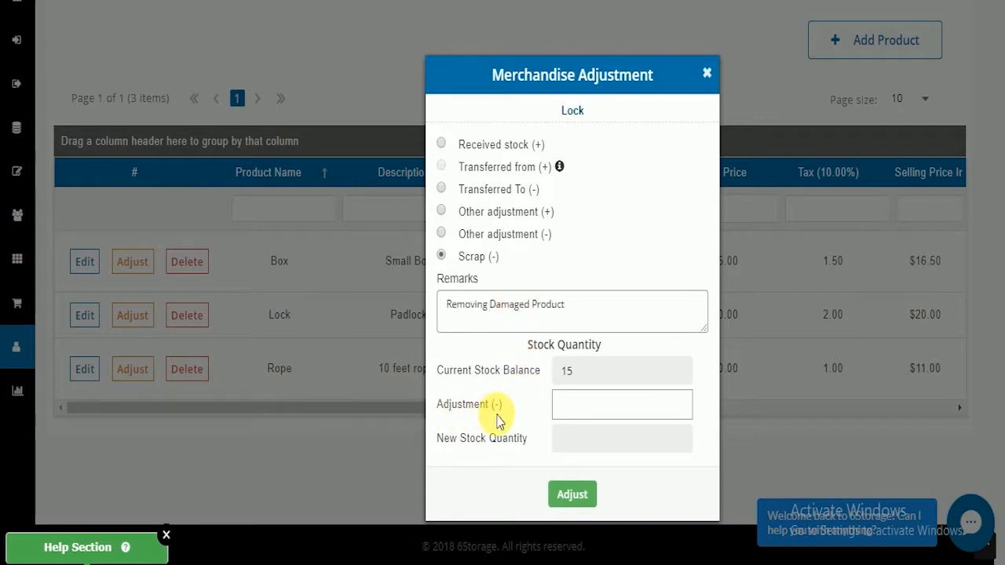
Step: Set the scrapped quantity to 1, apply the adjustment, and check the Lock's current stock and remark in the product table
{"action": "left_click", "coordinate": [577, 408]}
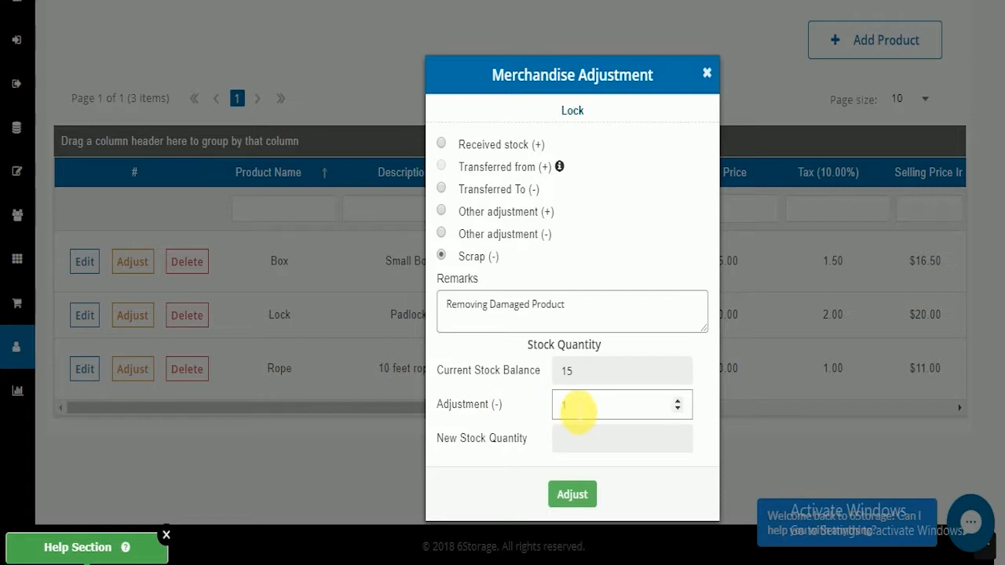
{"action": "left_click", "coordinate": [586, 496]}
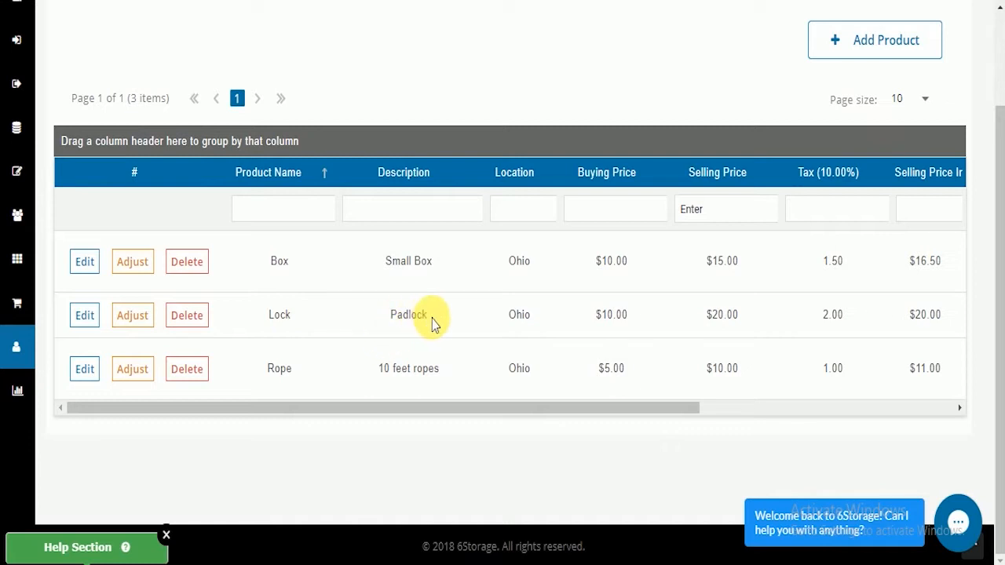
{"action": "left_click_drag", "start_coordinate": [479, 408], "coordinate": [720, 410]}
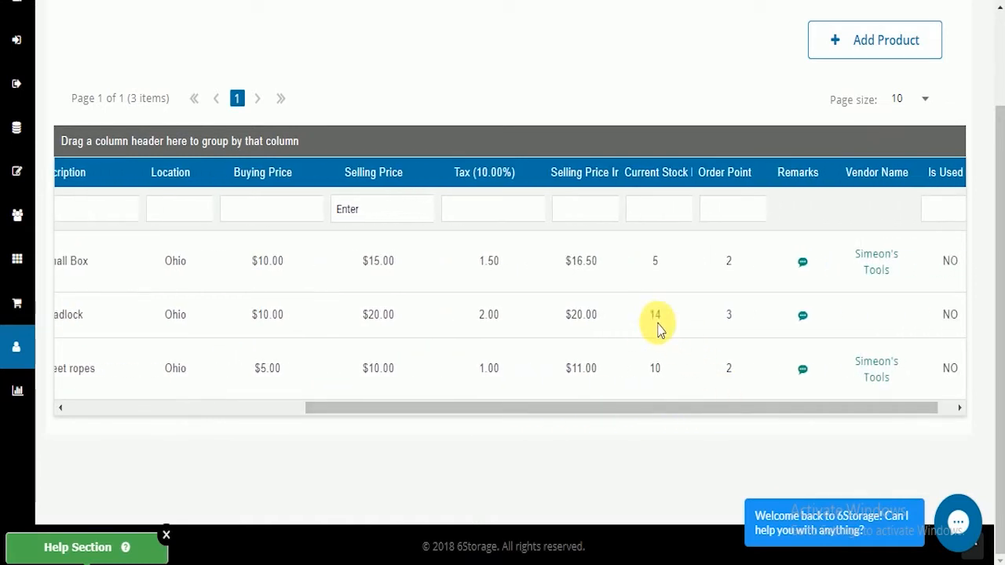
{"action": "mouse_move", "coordinate": [802, 326]}
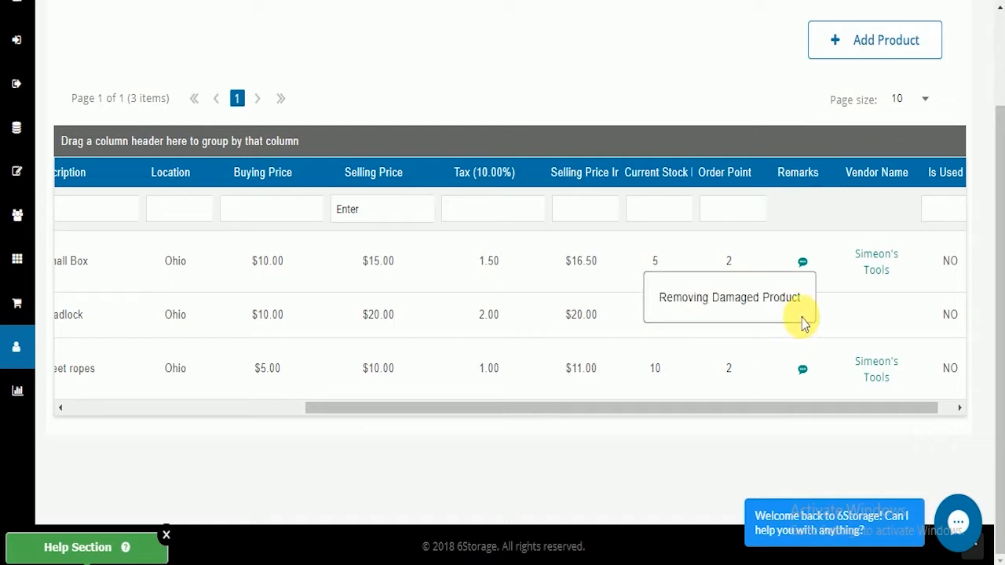
Step: Delete the Lock product from the merchandise list and confirm the deletion
{"action": "left_click_drag", "start_coordinate": [855, 408], "coordinate": [498, 444]}
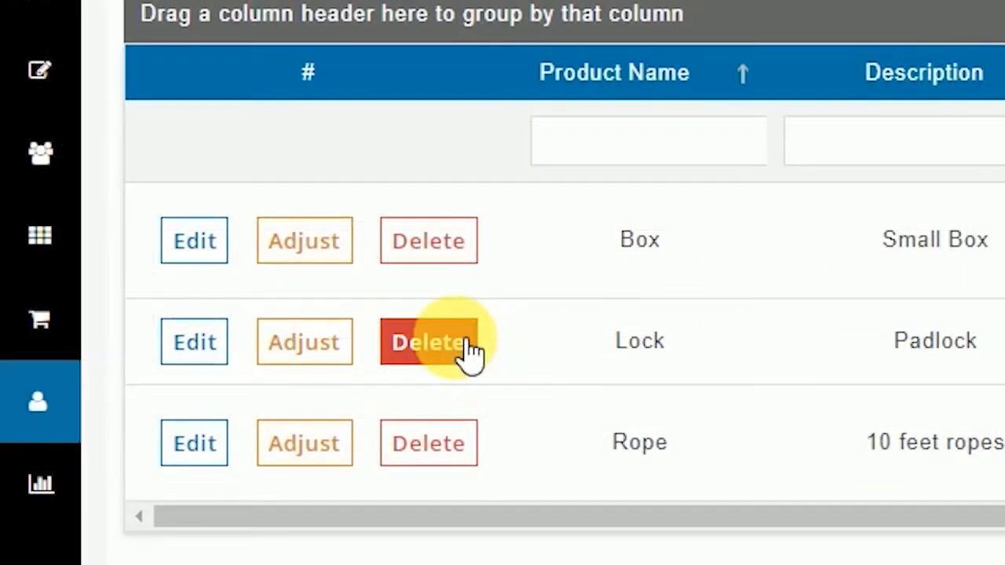
{"action": "left_click", "coordinate": [467, 343]}
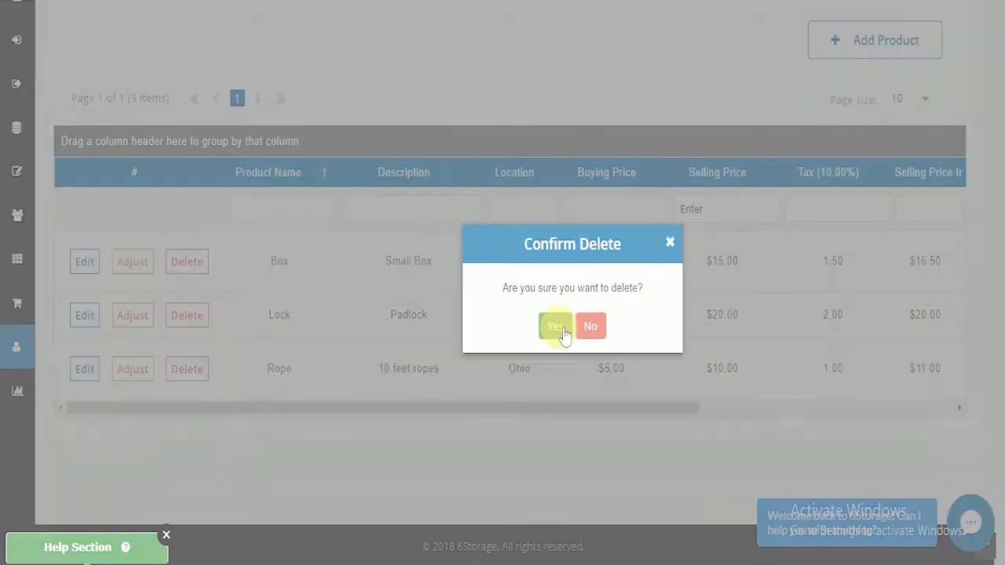
{"action": "left_click", "coordinate": [555, 327]}
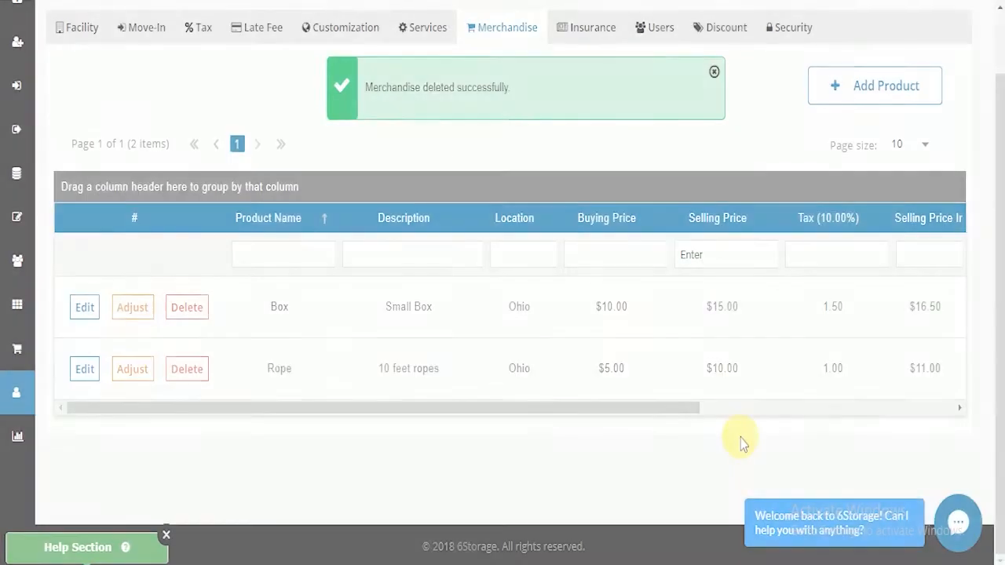